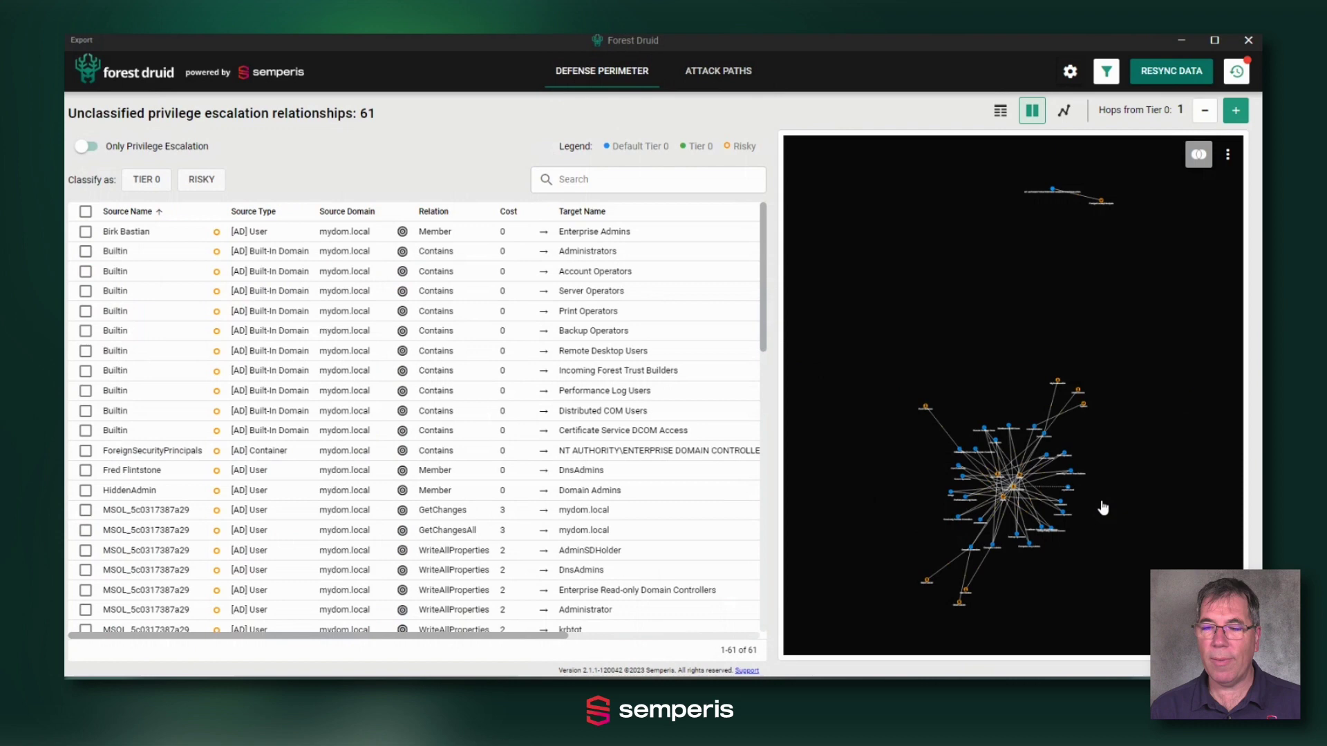
# Step: Pan the relationship graph to centre the node cluster and zoom in until its names are legible
pyautogui.moveTo(1105, 506); pyautogui.dragTo(1128, 429)
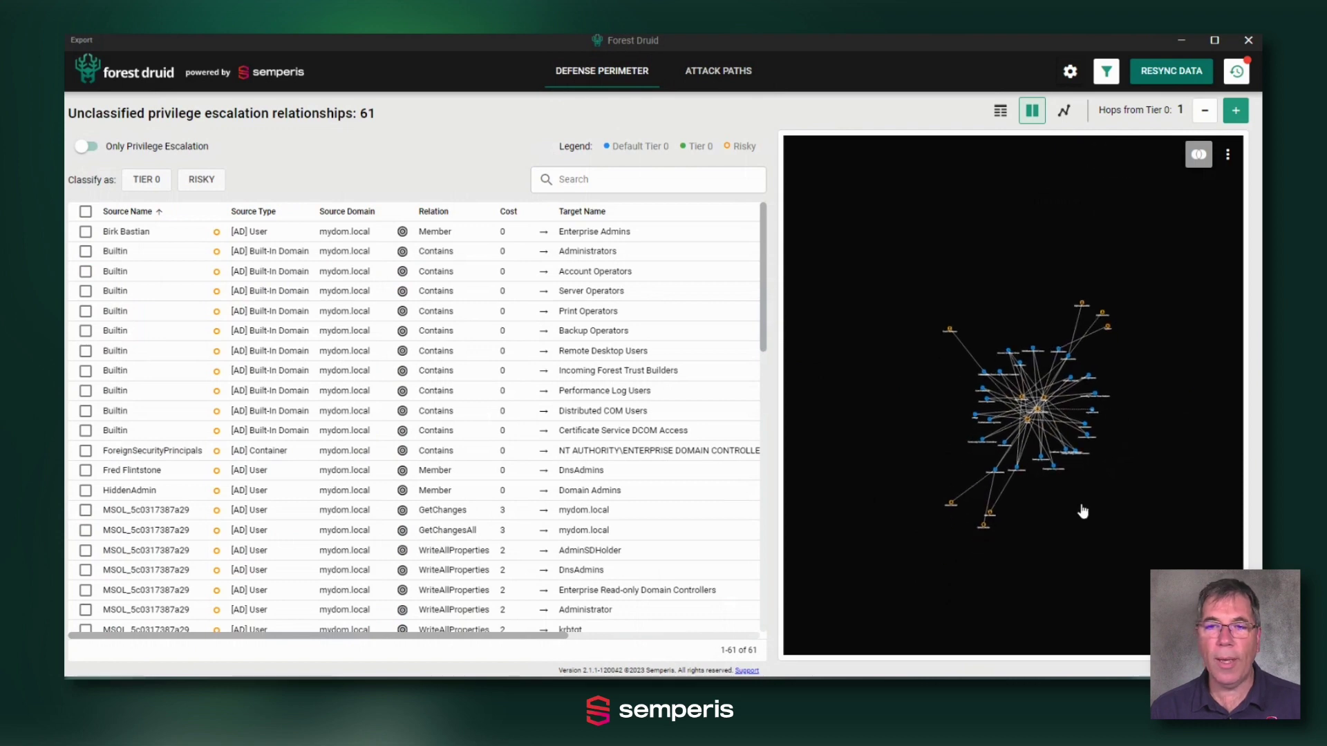
pyautogui.scroll(3, 1082, 512)
pyautogui.scroll(5, 1092, 477)
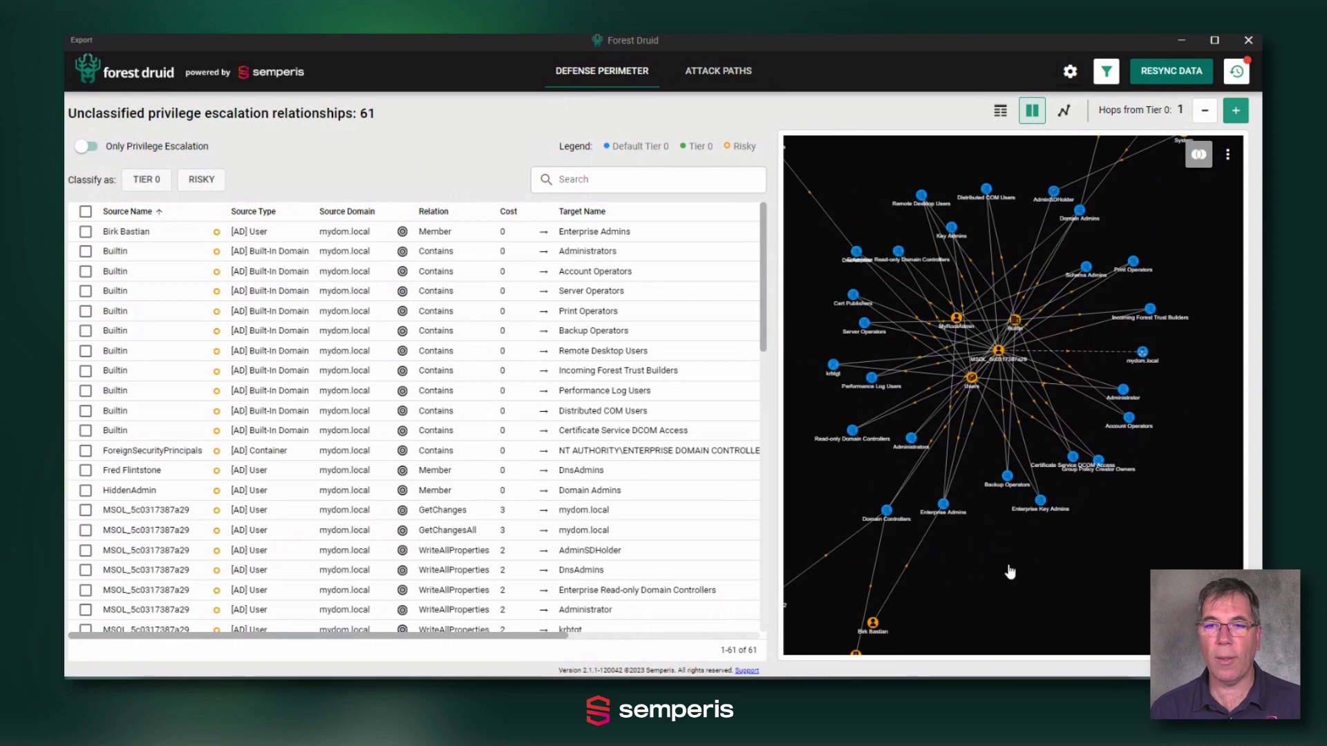
pyautogui.scroll(2, 1012, 575)
pyautogui.scroll(-1, 1039, 504)
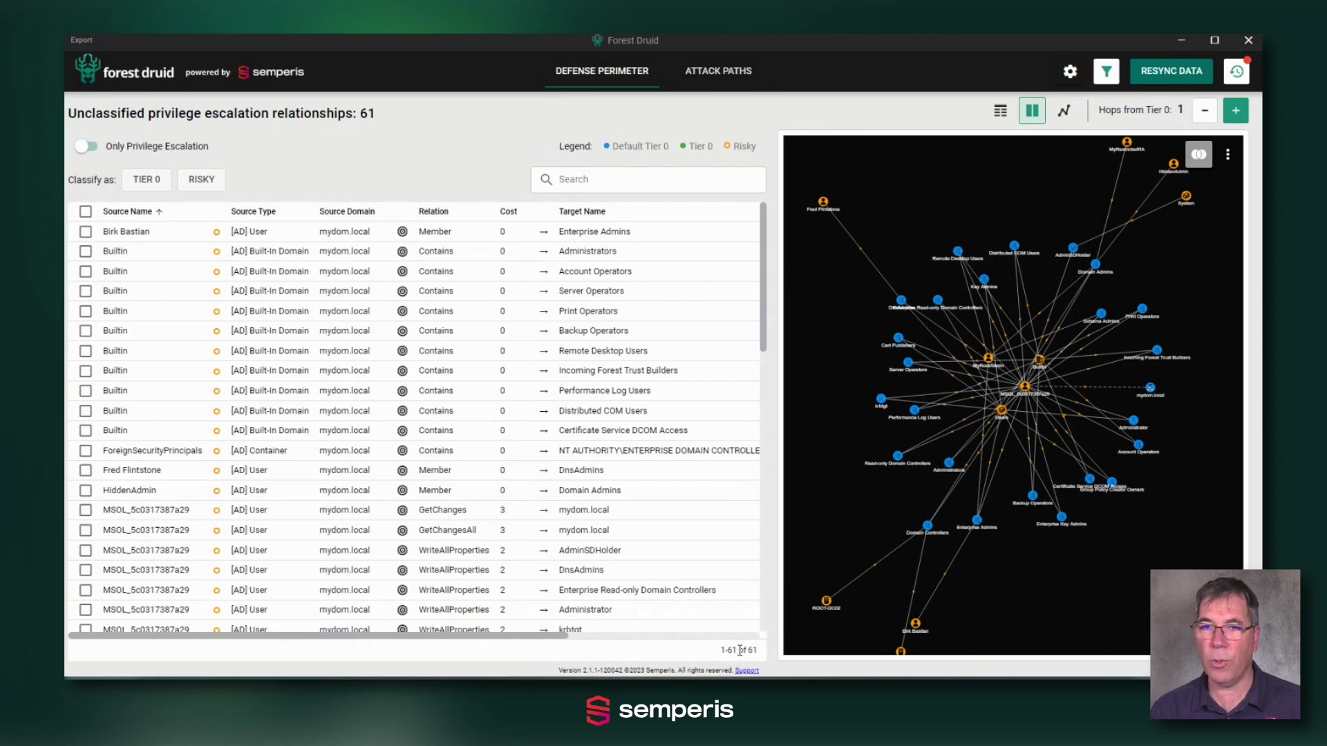
pyautogui.click(1235, 118)
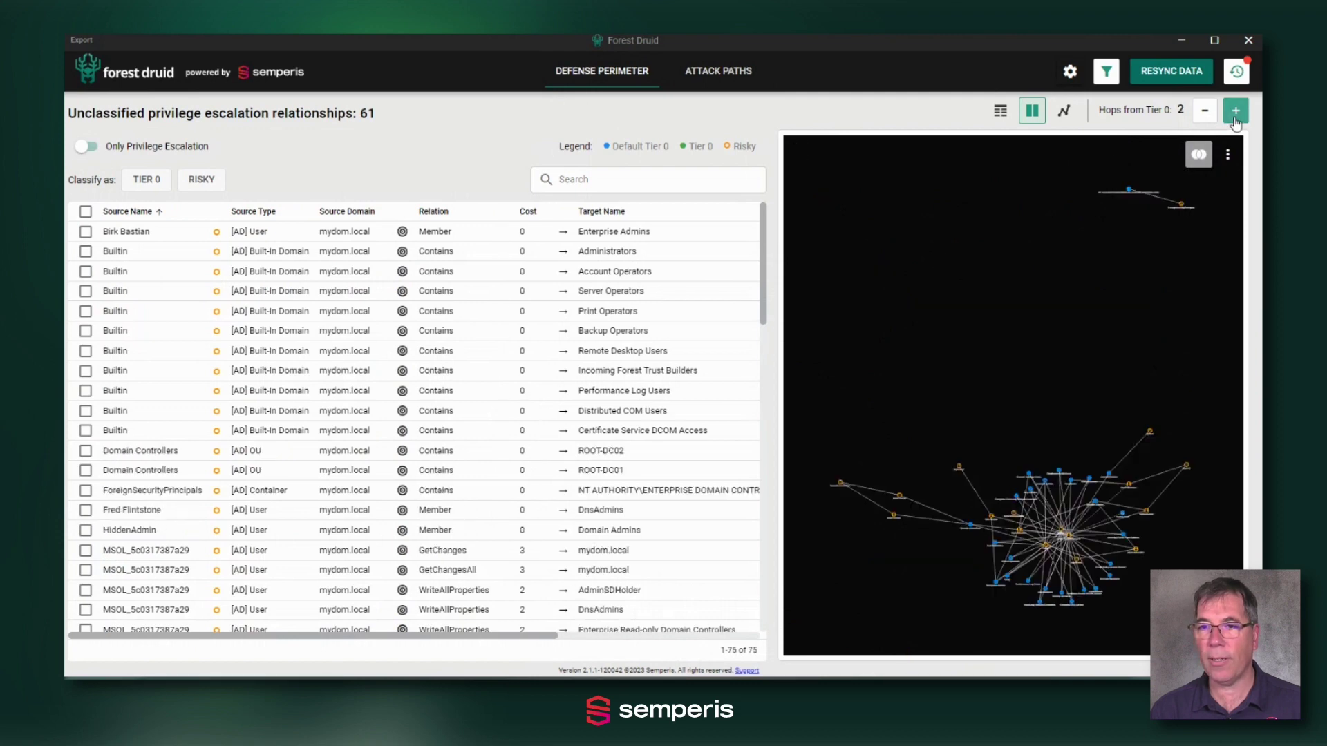
pyautogui.click(1235, 118)
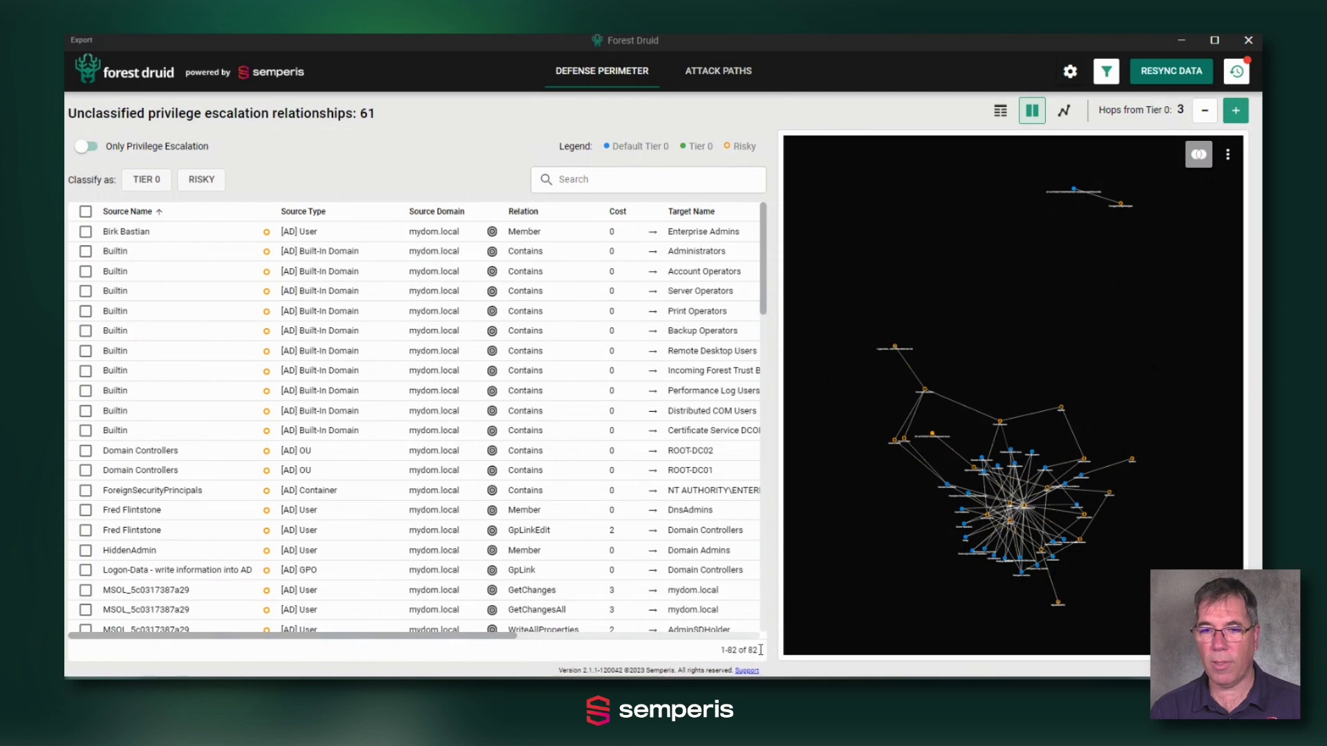
pyautogui.click(1234, 112)
pyautogui.click(1235, 113)
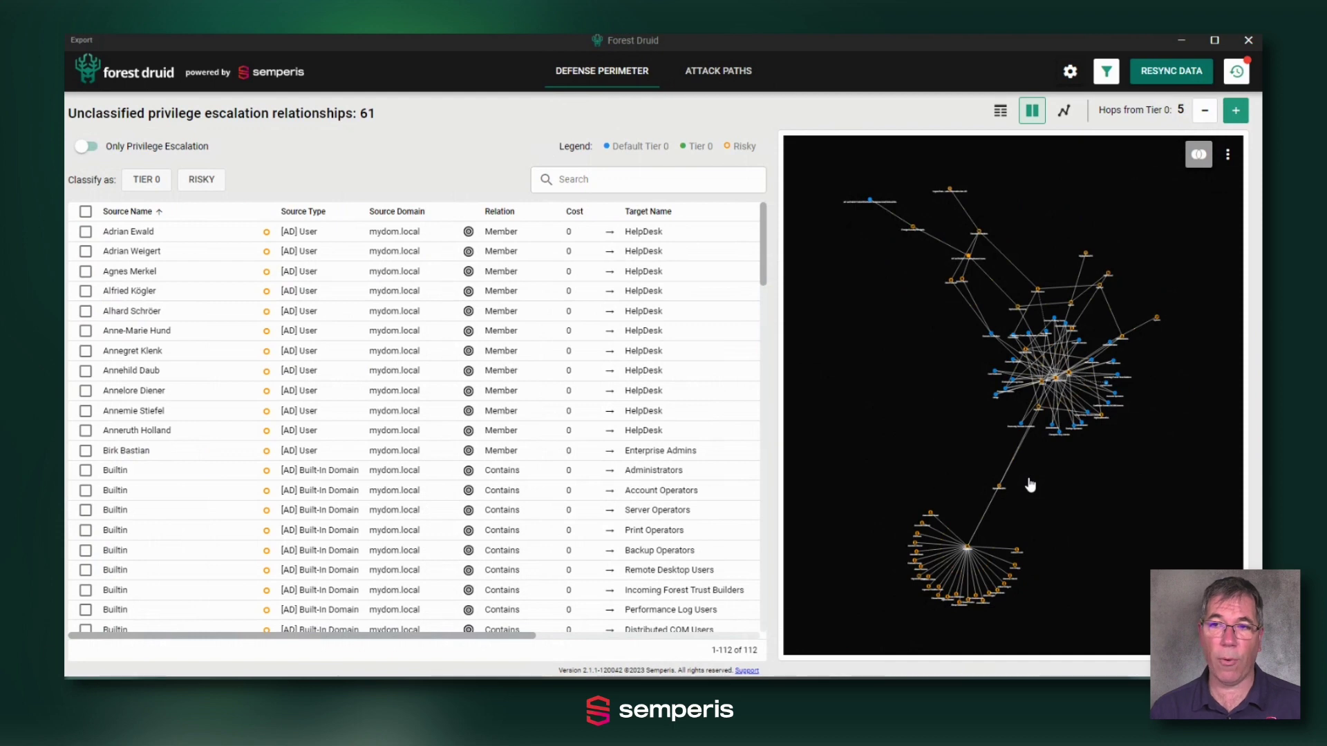
pyautogui.click(1204, 110)
pyautogui.click(1204, 111)
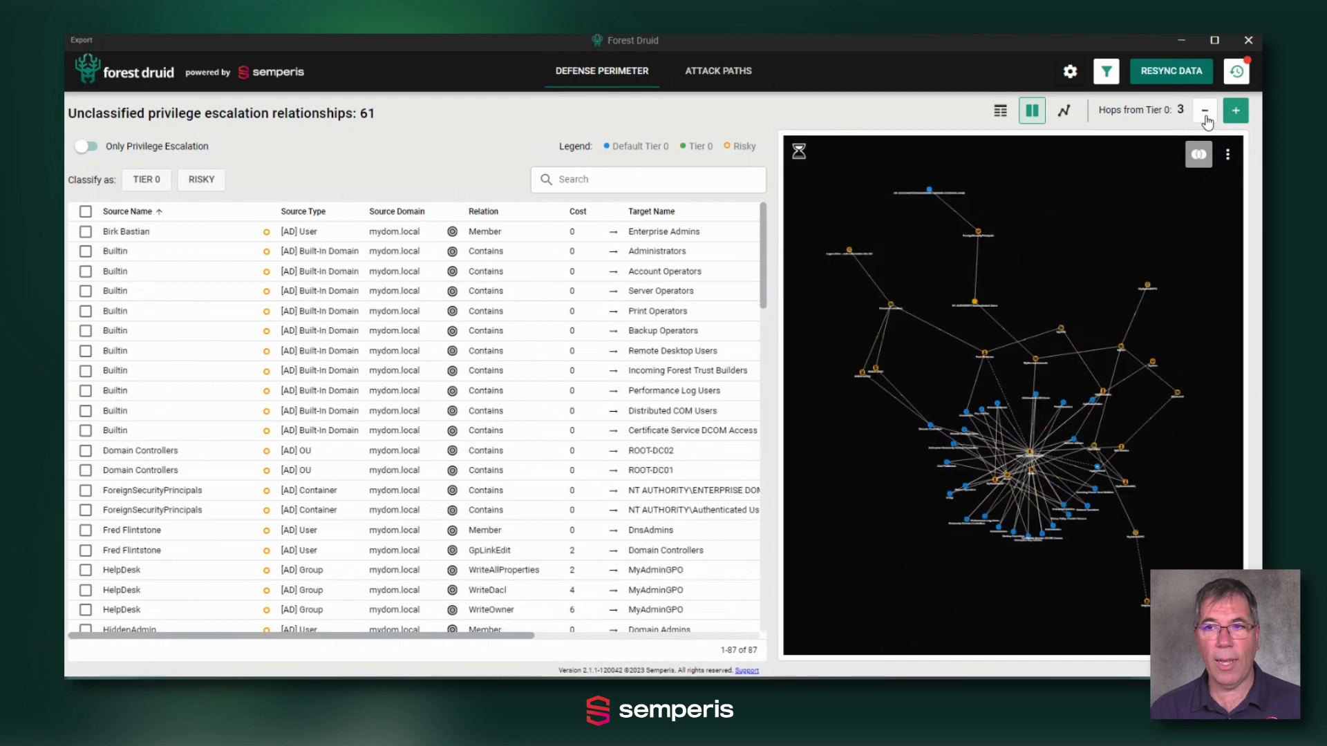
pyautogui.click(1205, 111)
pyautogui.click(1204, 111)
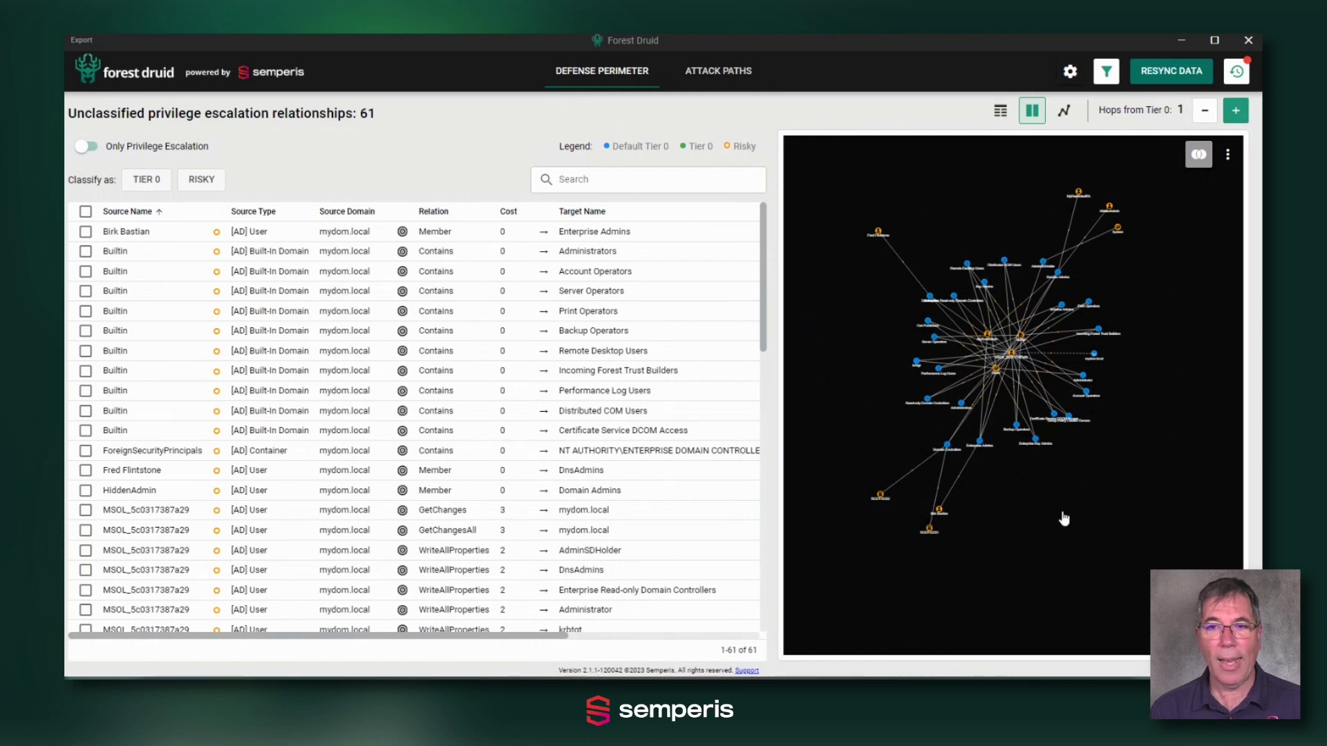
# Step: Zoom further into the relationship graph
pyautogui.scroll(2, 1069, 525)
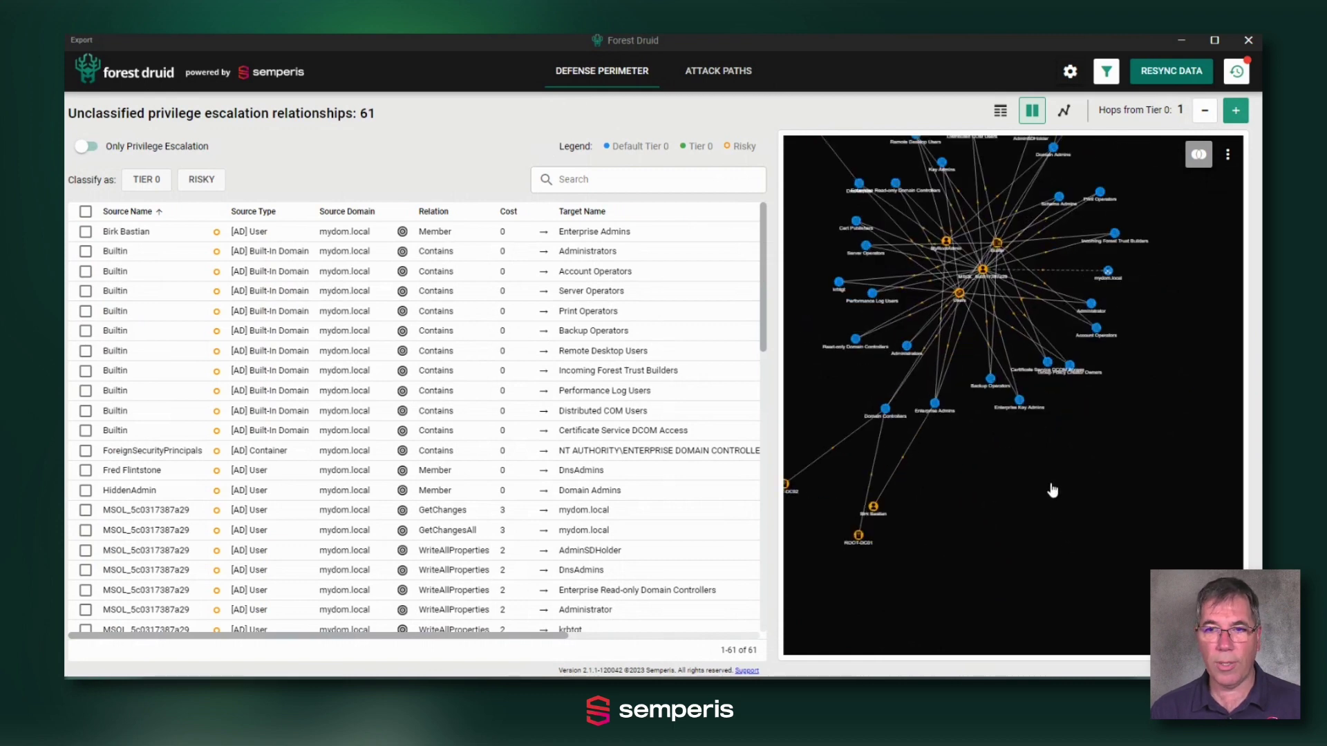
pyautogui.scroll(2, 1064, 504)
pyautogui.scroll(1, 1098, 557)
pyautogui.scroll(1, 1036, 459)
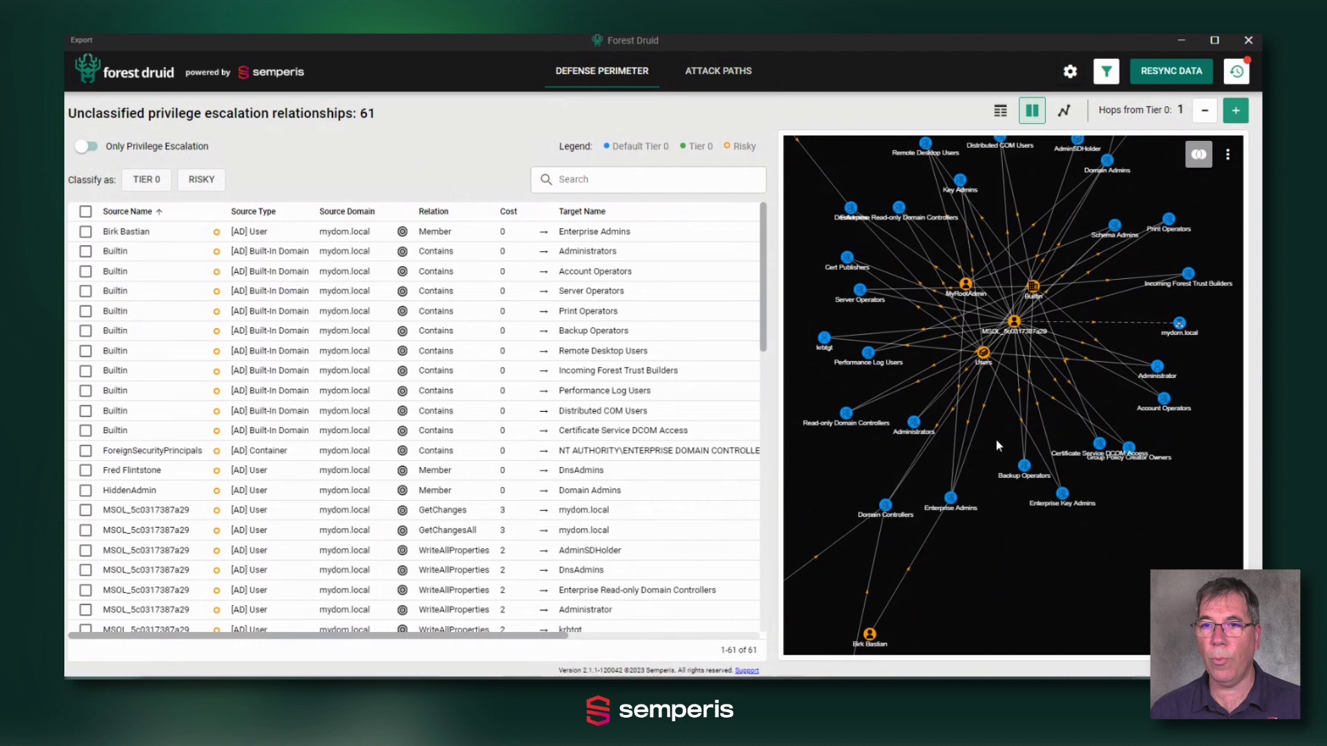
# Step: Search the list for 'sche' to show Schema Admins relationships, then clear it back to 61
pyautogui.click(601, 184)
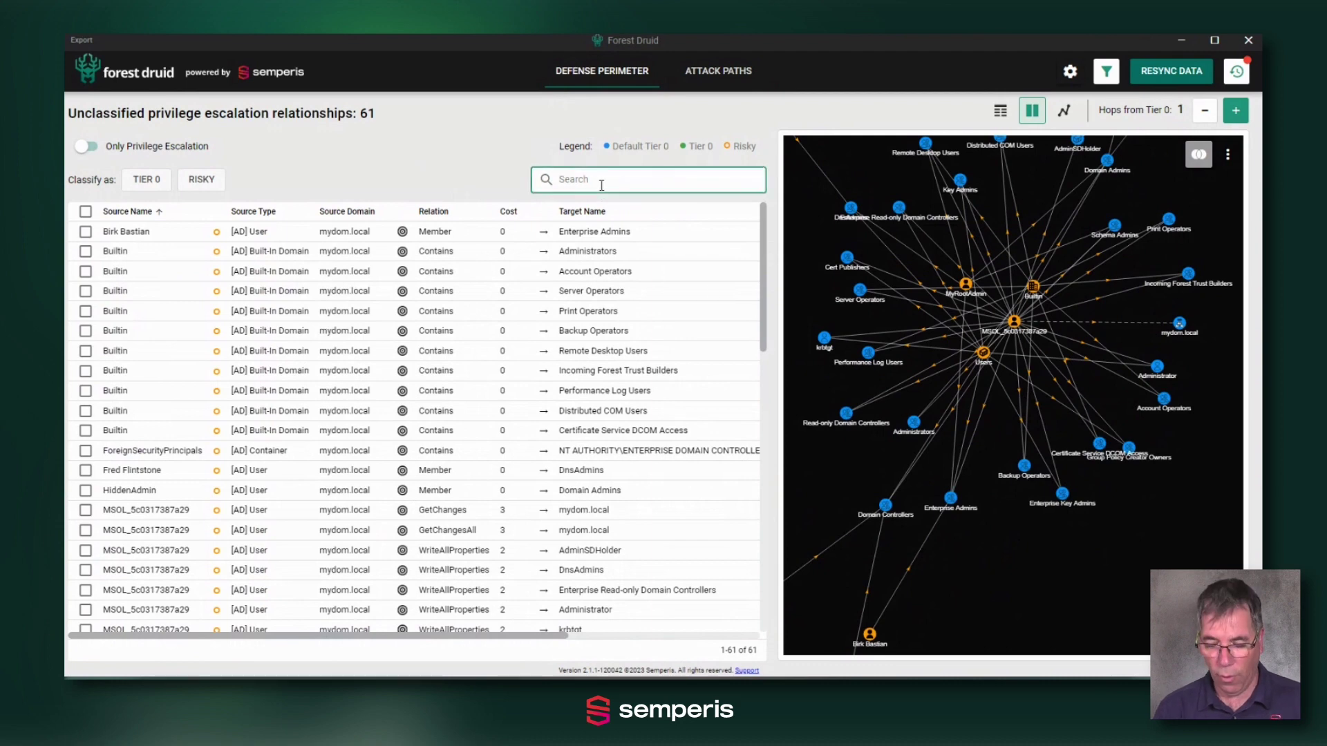
pyautogui.write('schem')
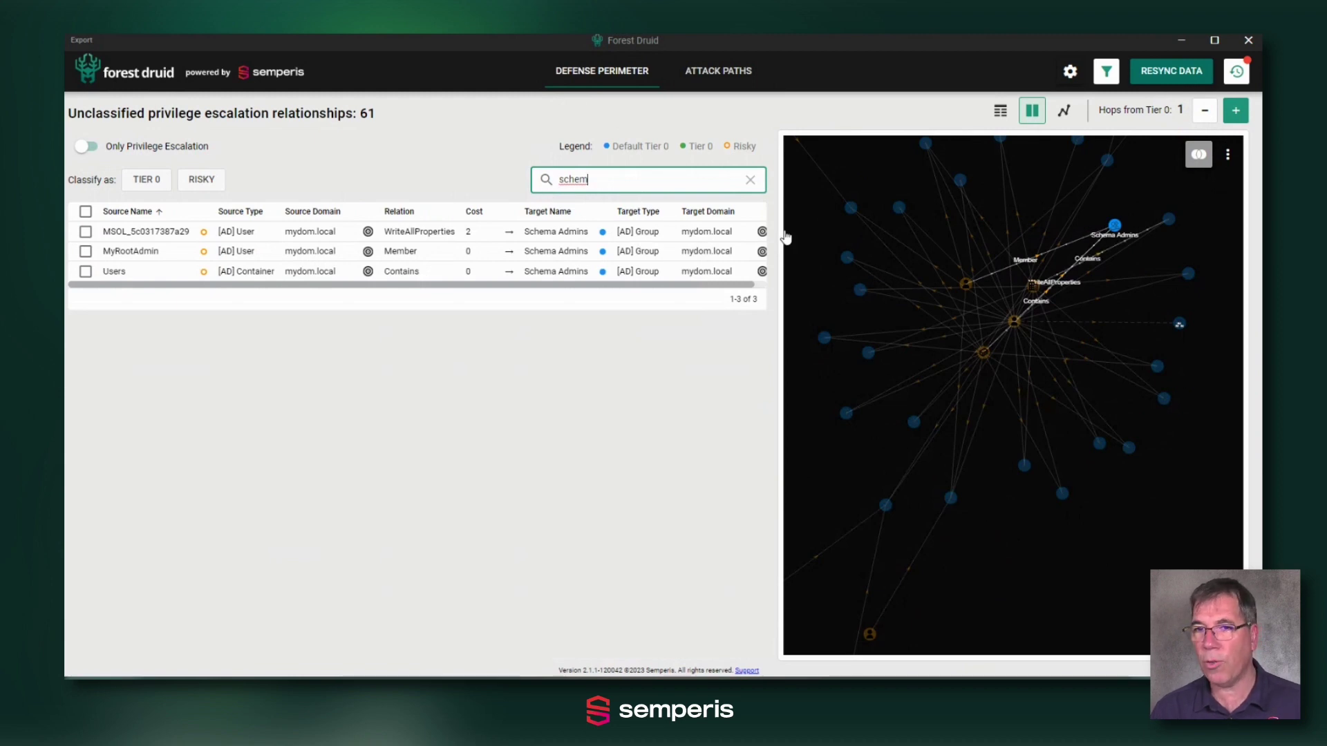
pyautogui.click(751, 181)
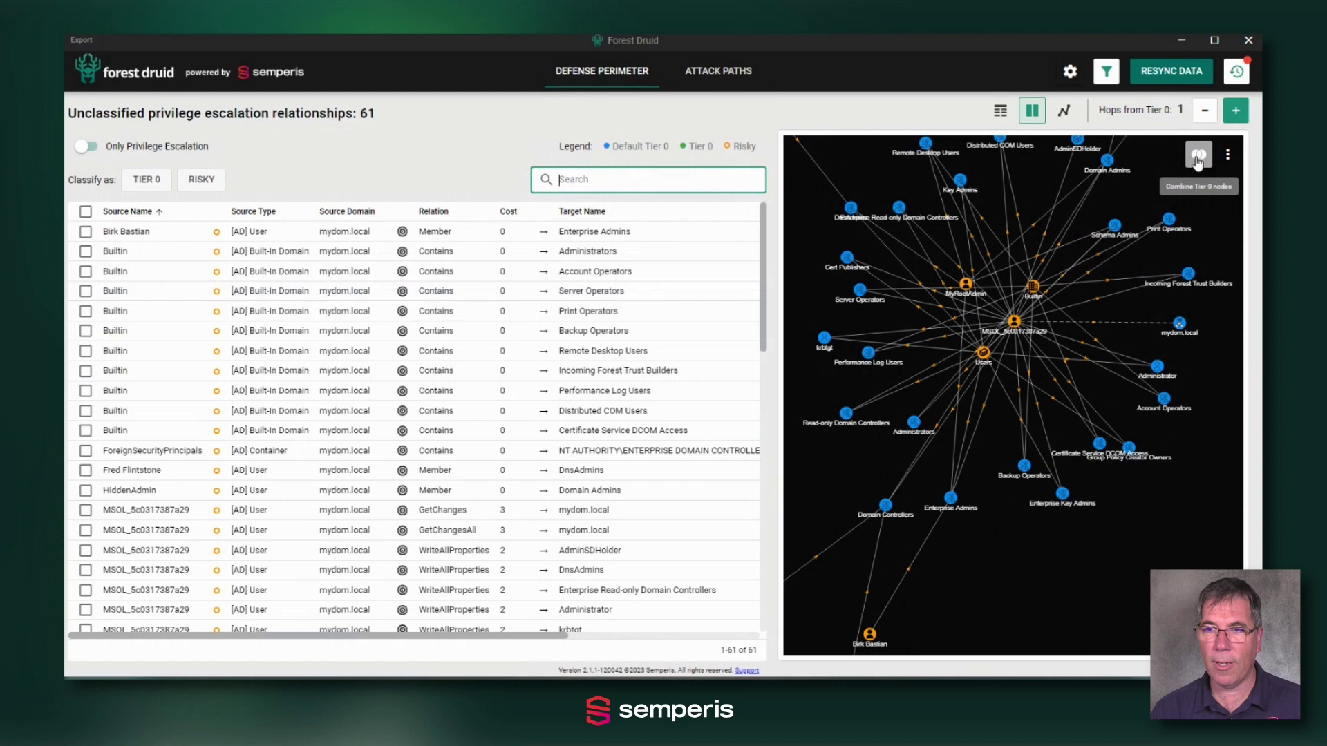
# Step: Turn on Combine Tier 0 nodes and scroll the table to review the MSOL account's rights
pyautogui.click(1197, 159)
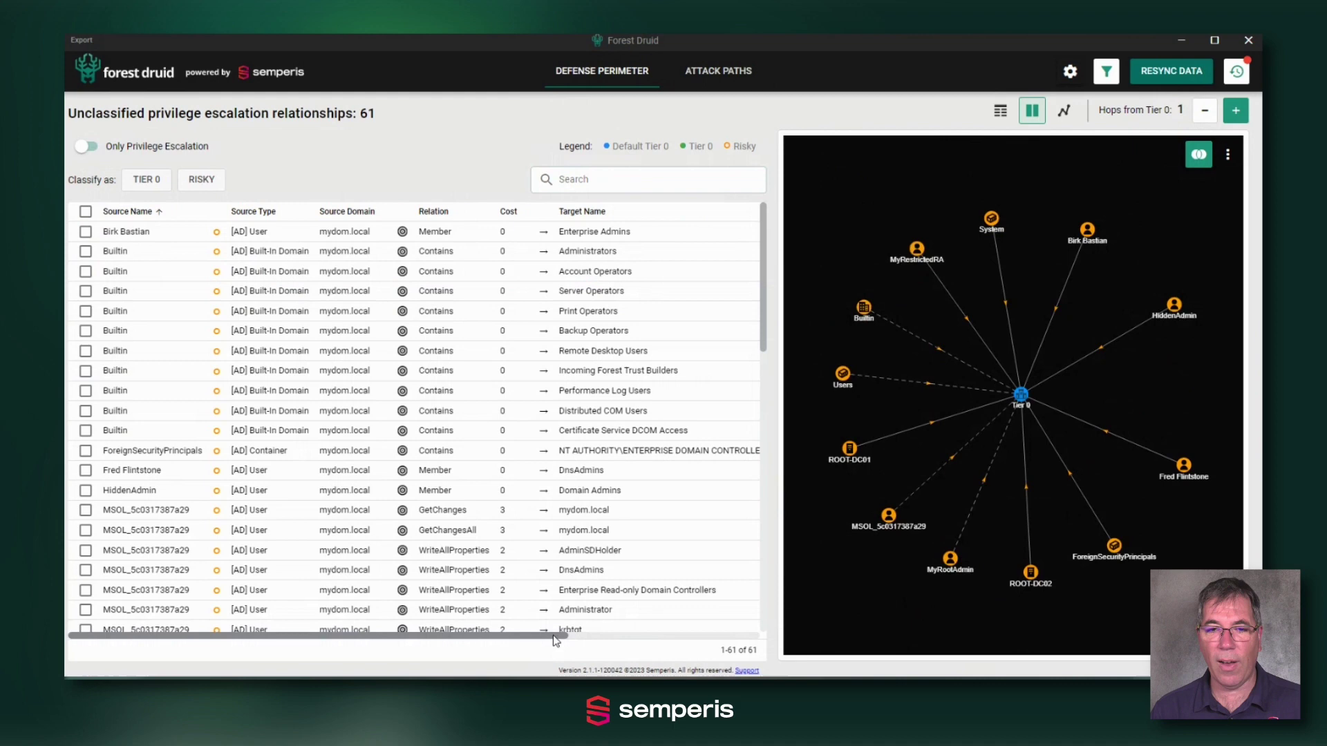
pyautogui.moveTo(556, 641); pyautogui.dragTo(471, 644)
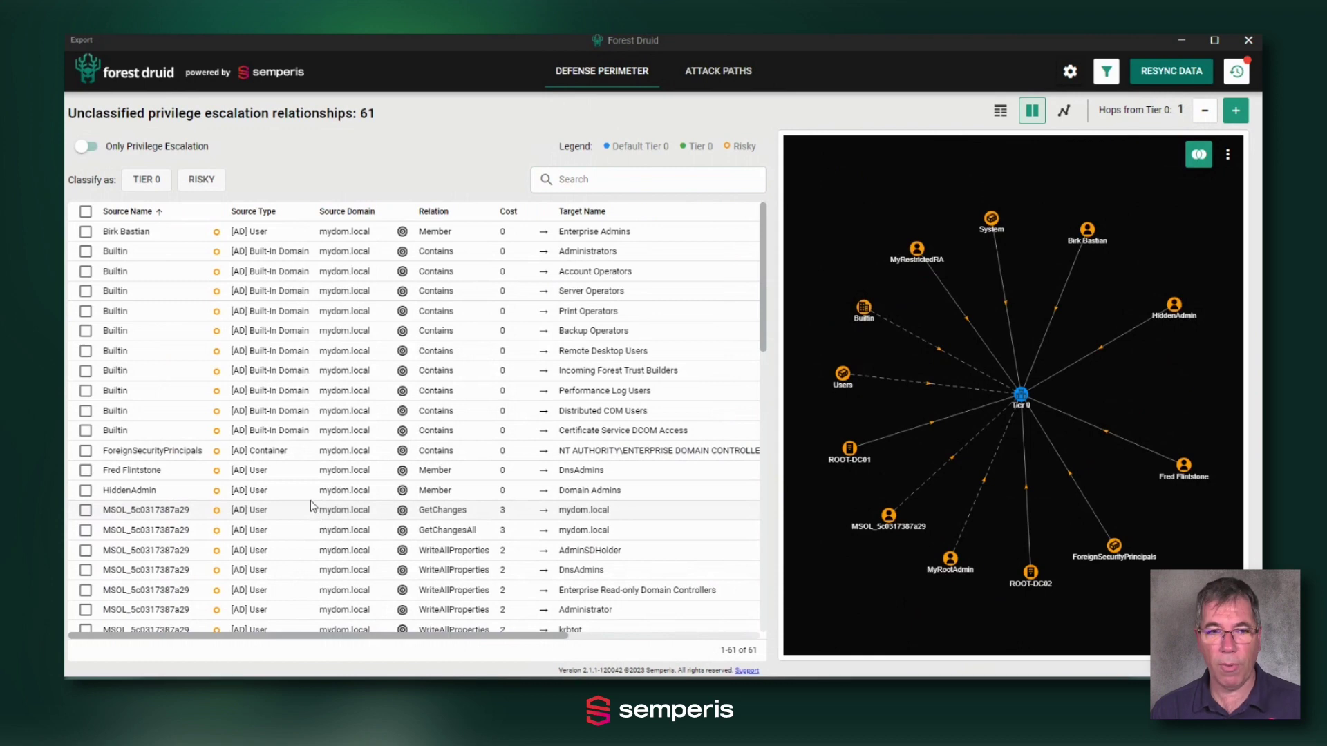
pyautogui.scroll(-3, 221, 515)
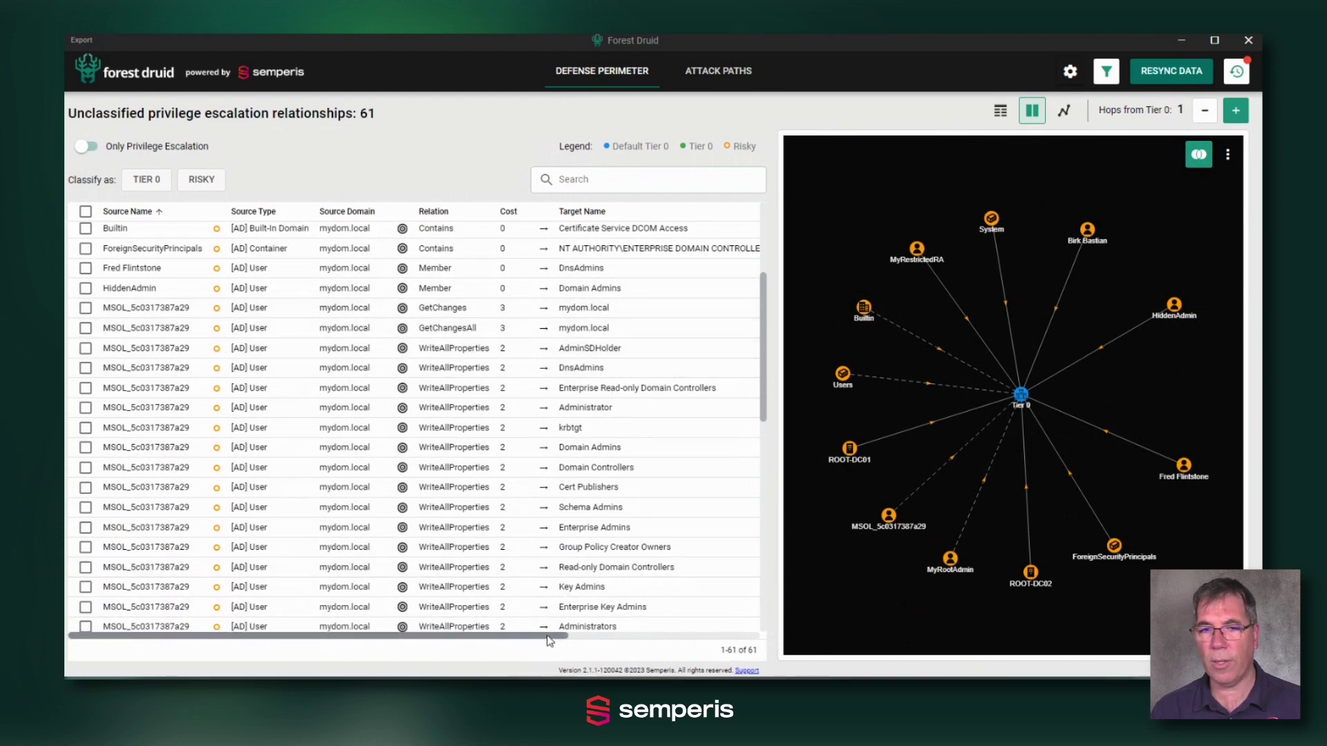
# Step: Select the MSOL_5c0317387a29 GetChanges row and switch off Combine Tier 0 nodes
pyautogui.moveTo(552, 641); pyautogui.dragTo(464, 640)
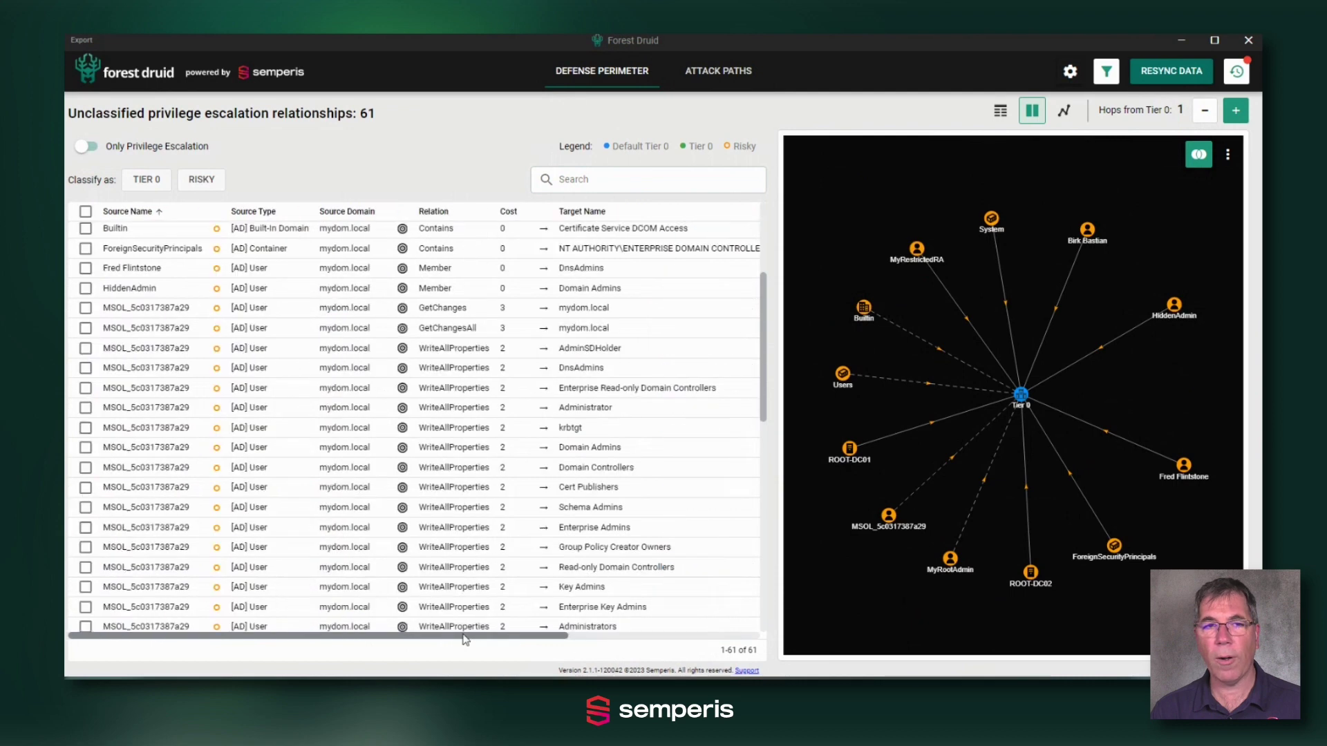
pyautogui.click(85, 308)
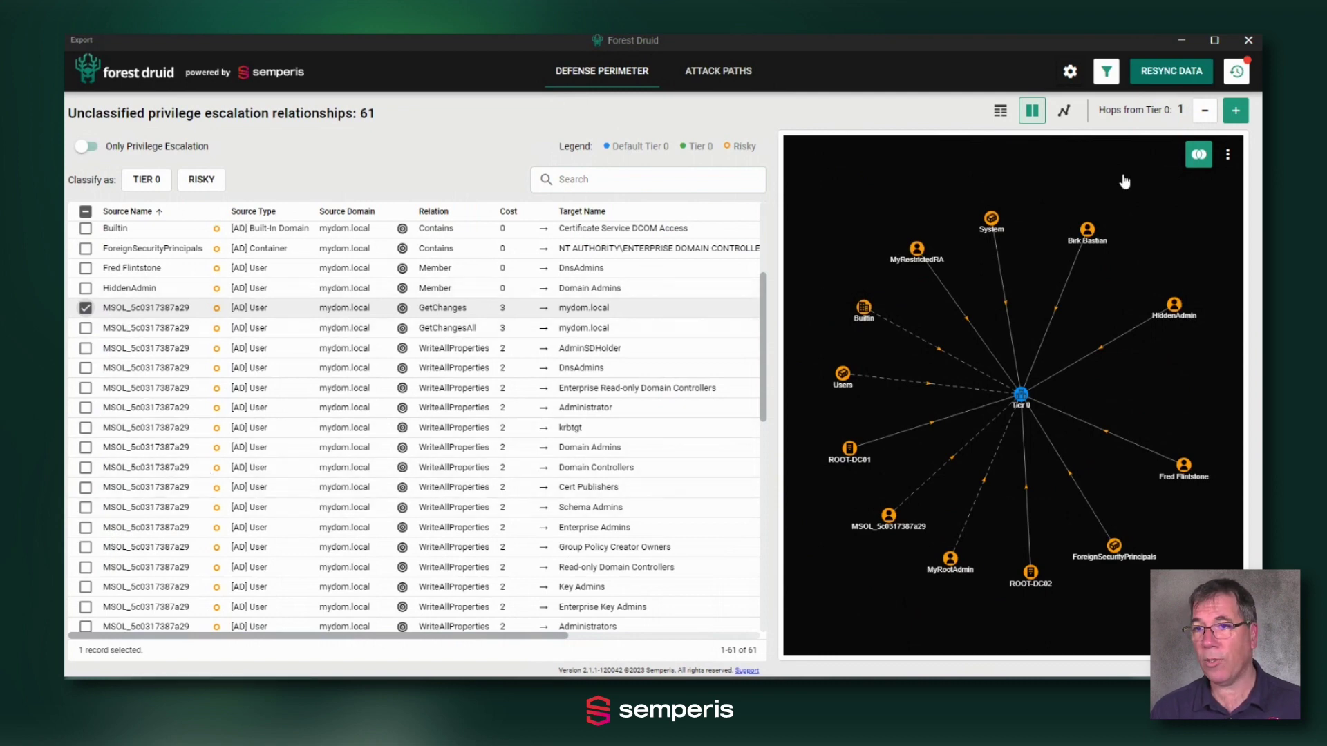
pyautogui.click(1197, 159)
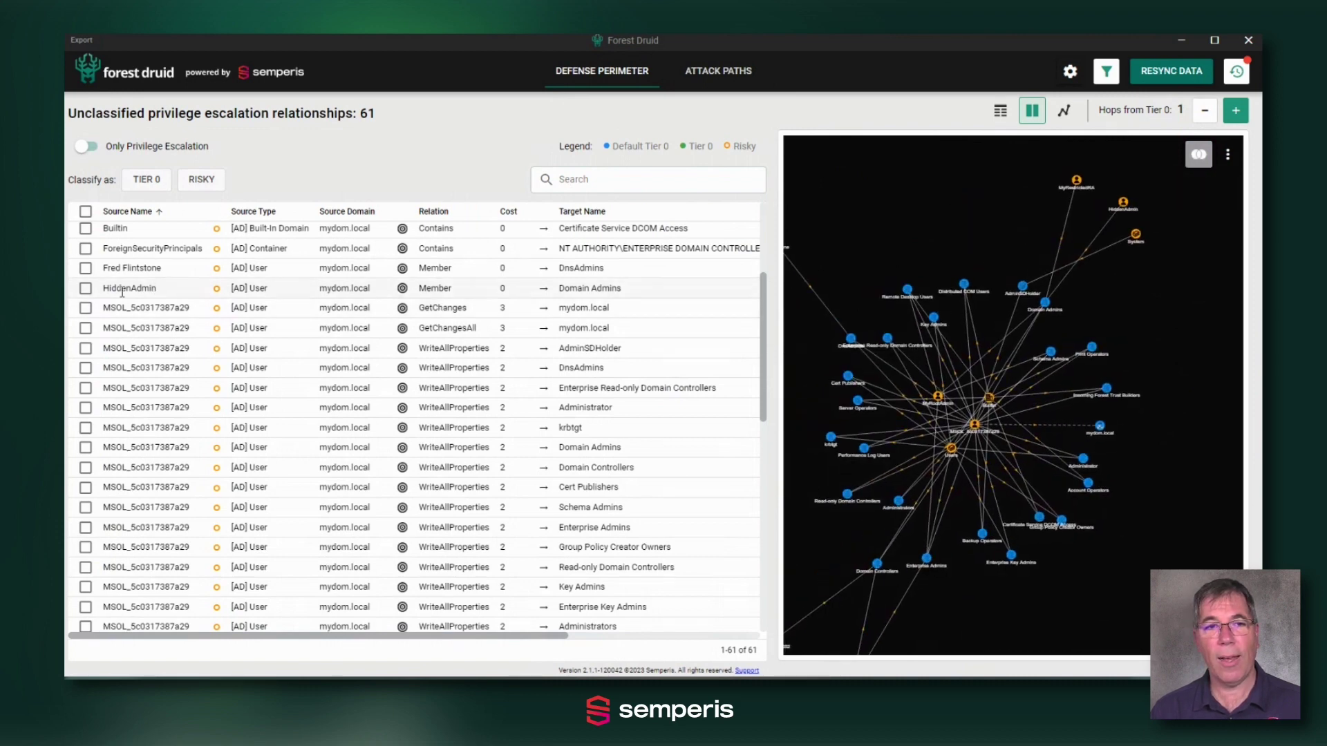
pyautogui.click(84, 310)
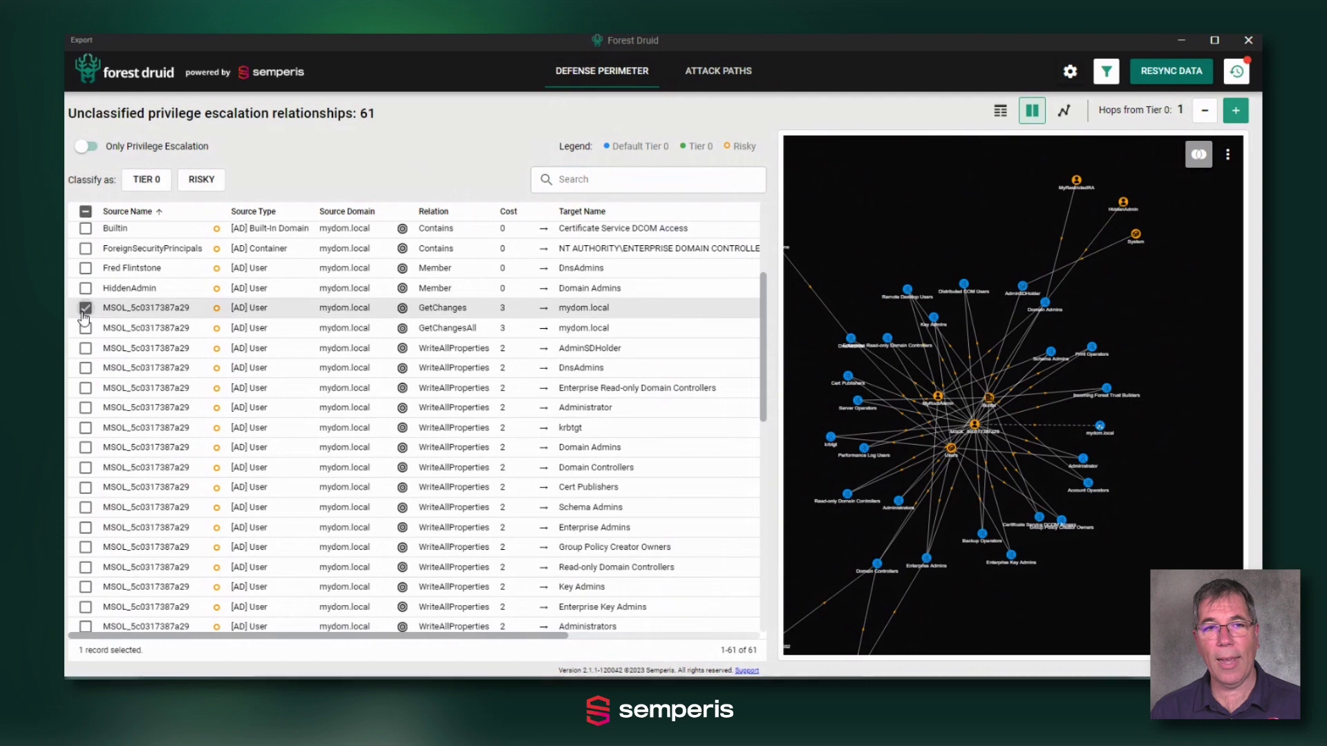
# Step: Classify the MSOL account as Tier 0, leaving 36 relationships, and re-enable Combine Tier 0 nodes
pyautogui.click(149, 183)
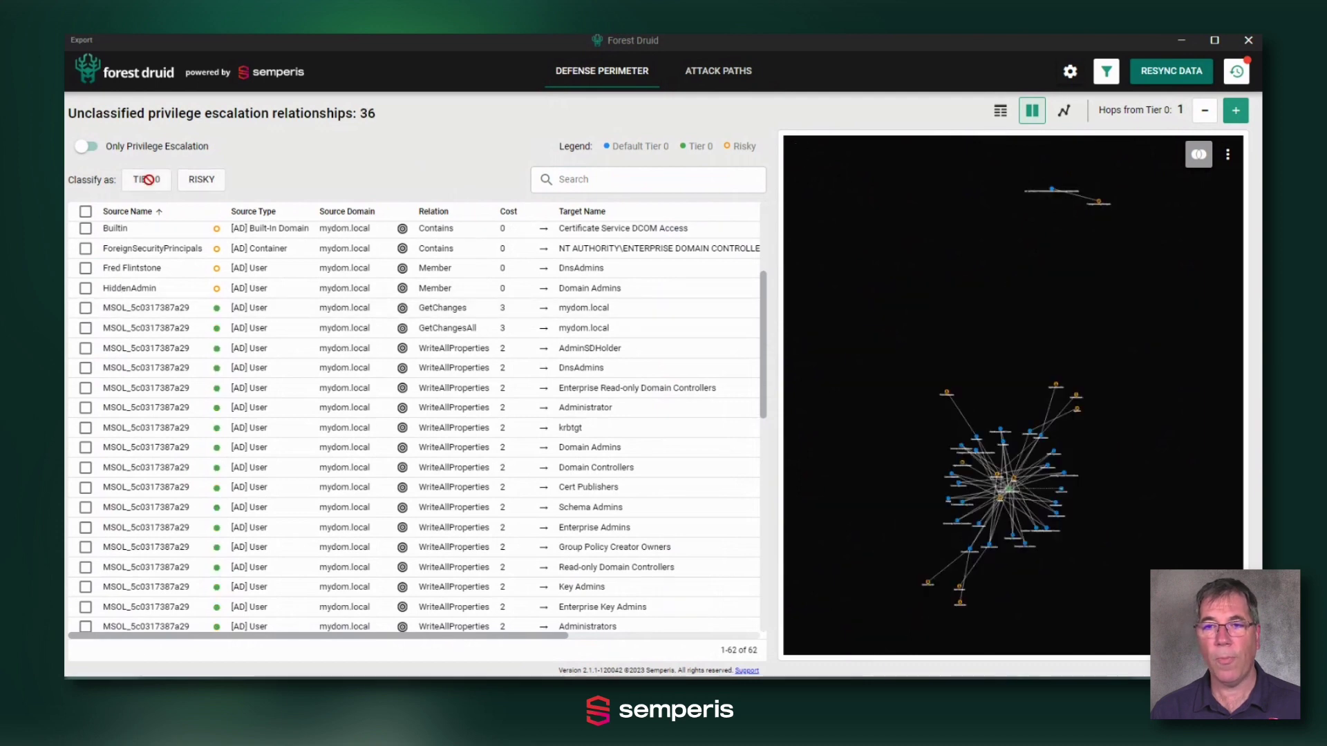
pyautogui.scroll(5, 979, 508)
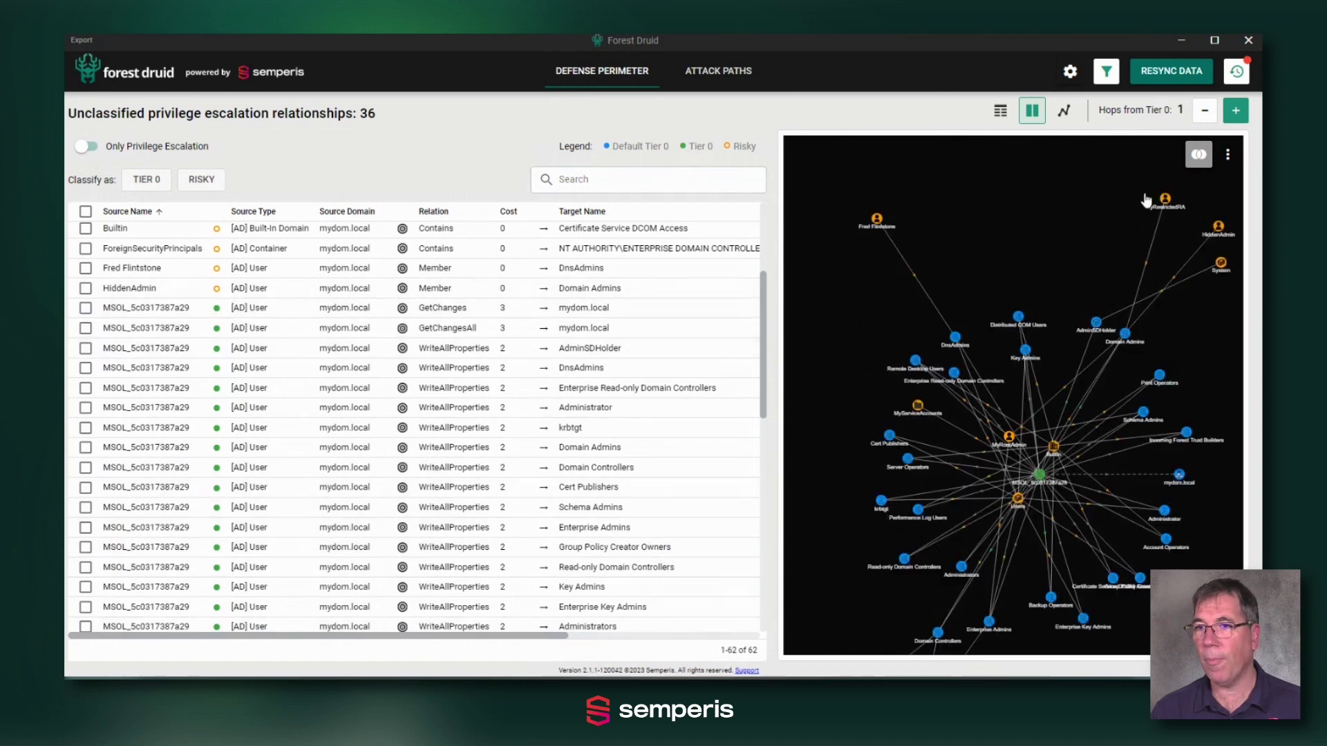
pyautogui.click(1199, 157)
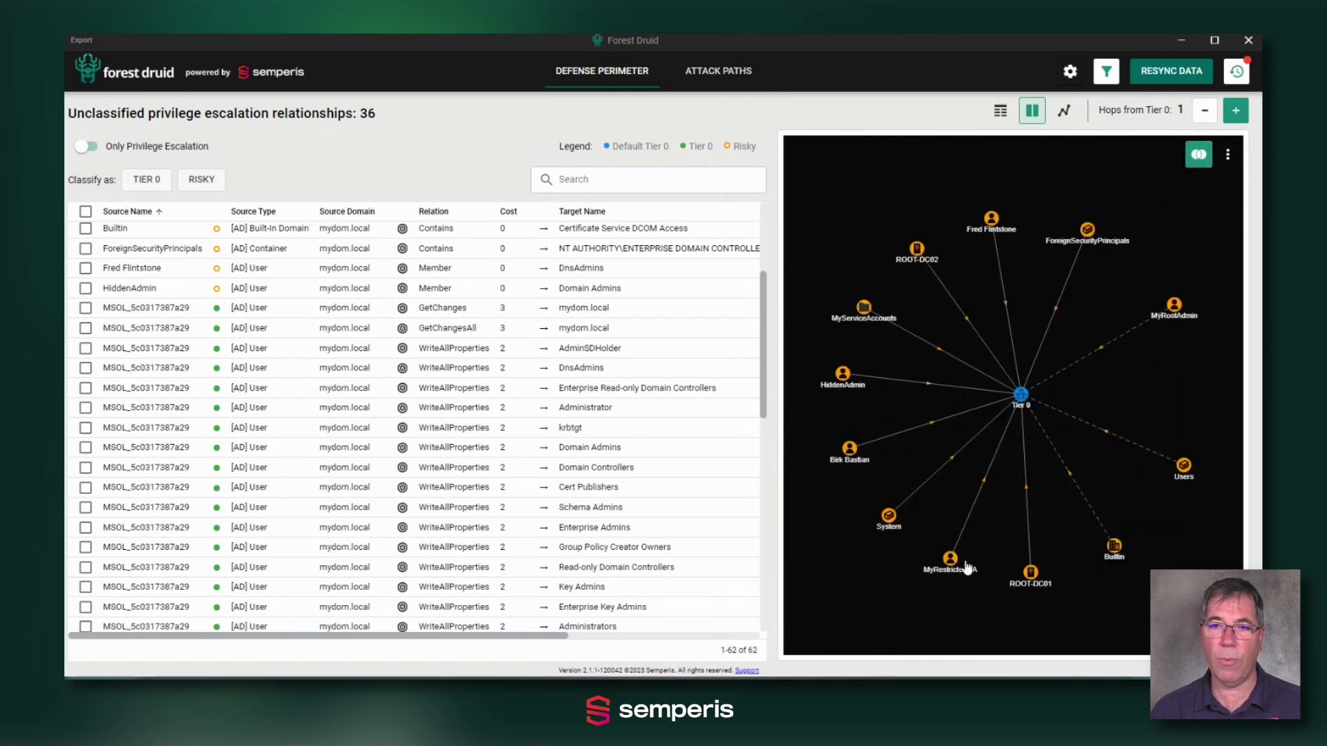
pyautogui.moveTo(1021, 397)
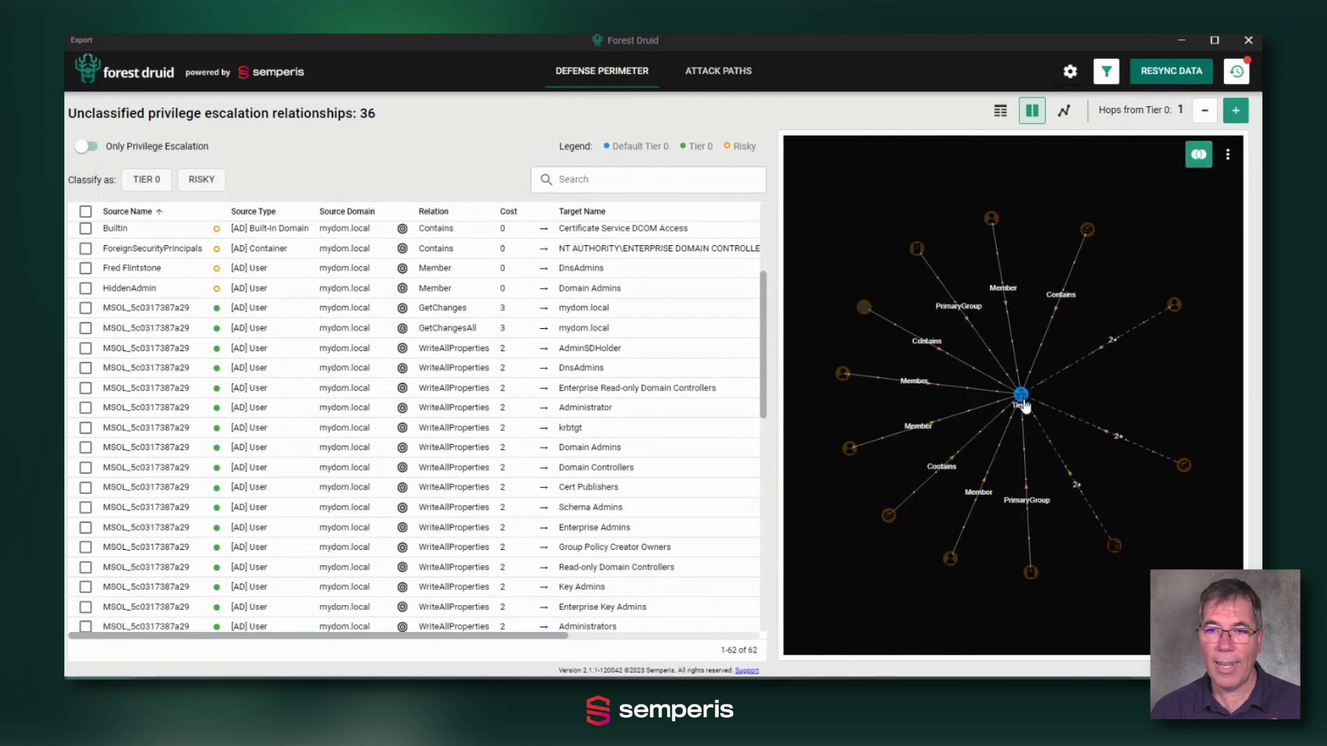
# Step: Enable Only Privilege Escalation, select the first Users container row, and scroll across the table columns
pyautogui.click(93, 152)
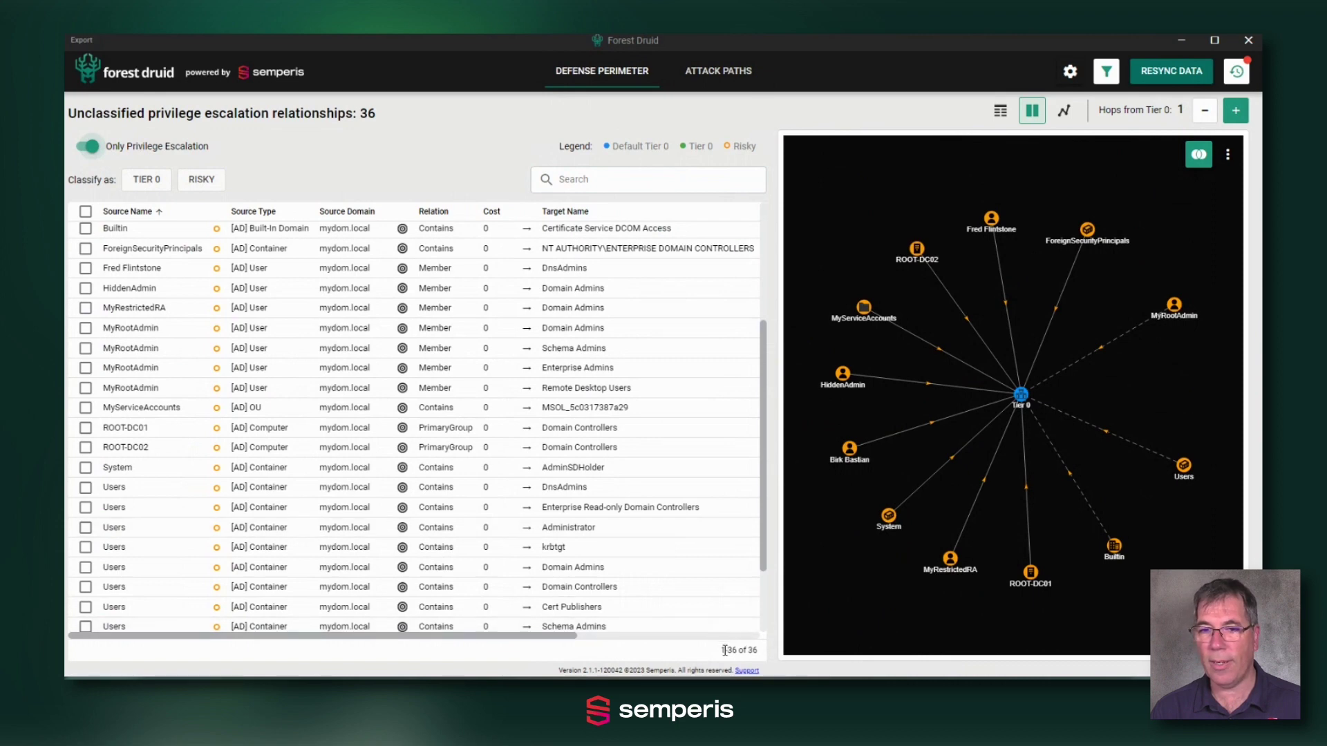
pyautogui.click(86, 488)
pyautogui.scroll(-3, 208, 519)
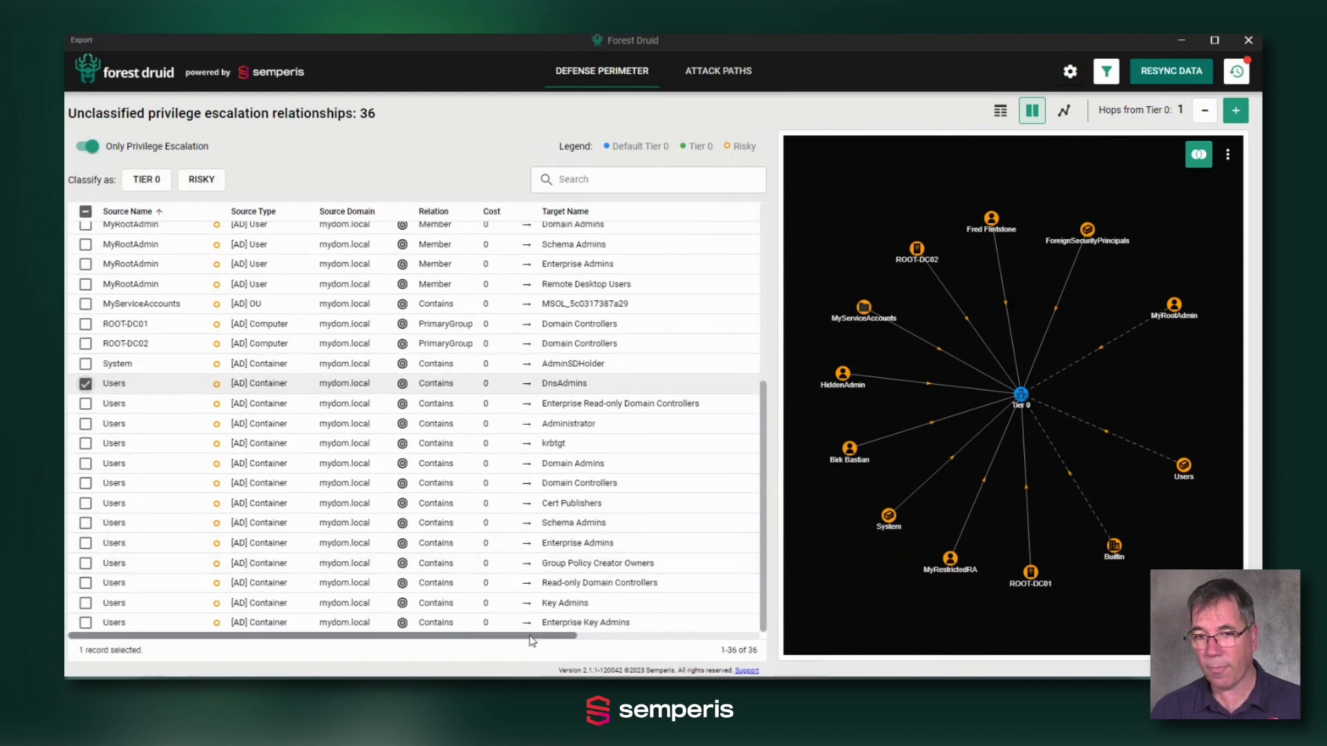
pyautogui.moveTo(532, 640); pyautogui.dragTo(643, 641)
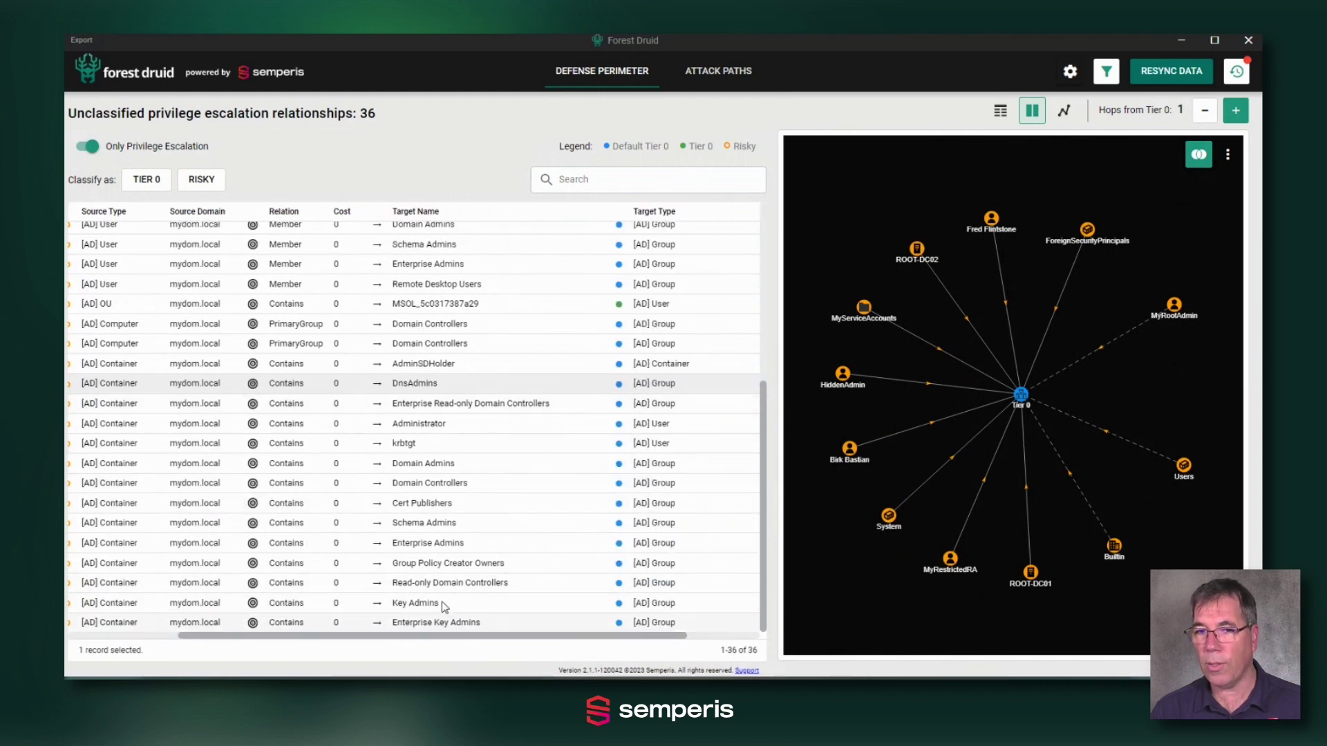
pyautogui.click(124, 639)
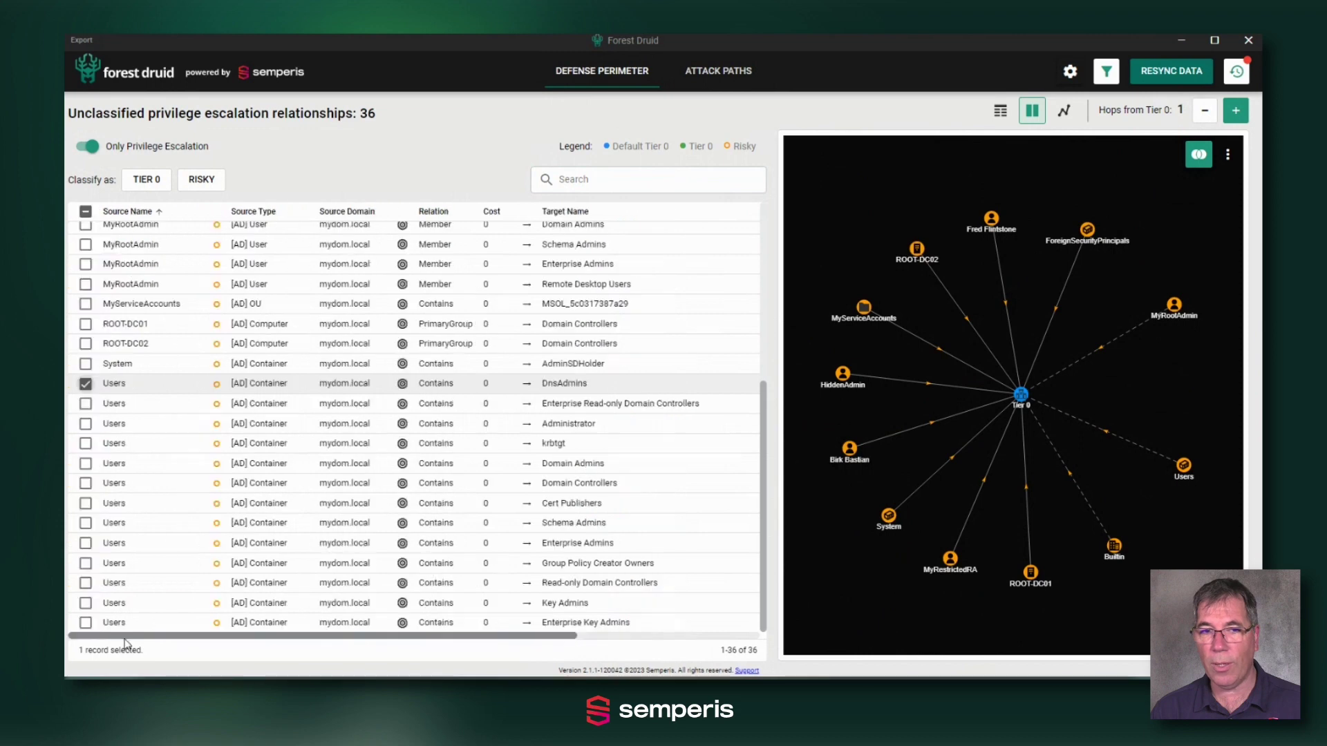
# Step: Classify the Users container and then the Builtin domain as Tier 0, leaving 13 relationships
pyautogui.click(152, 185)
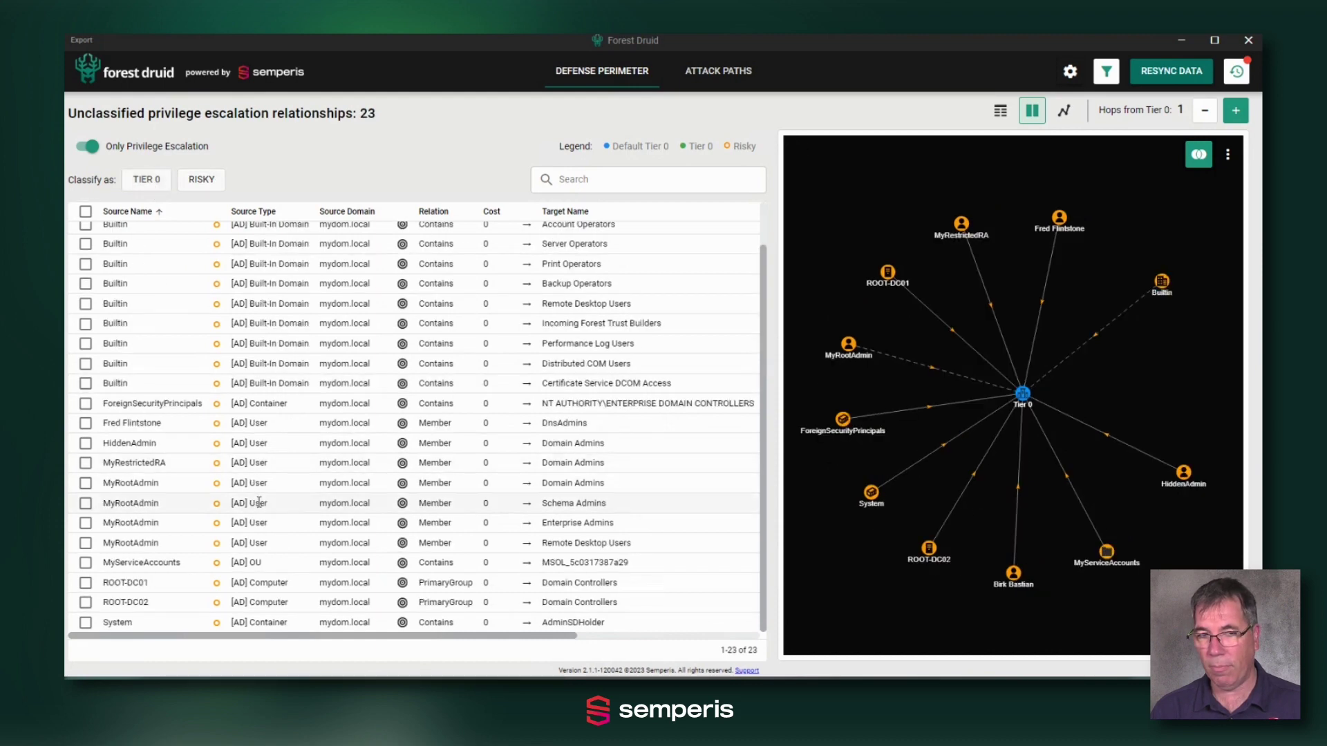
pyautogui.click(86, 244)
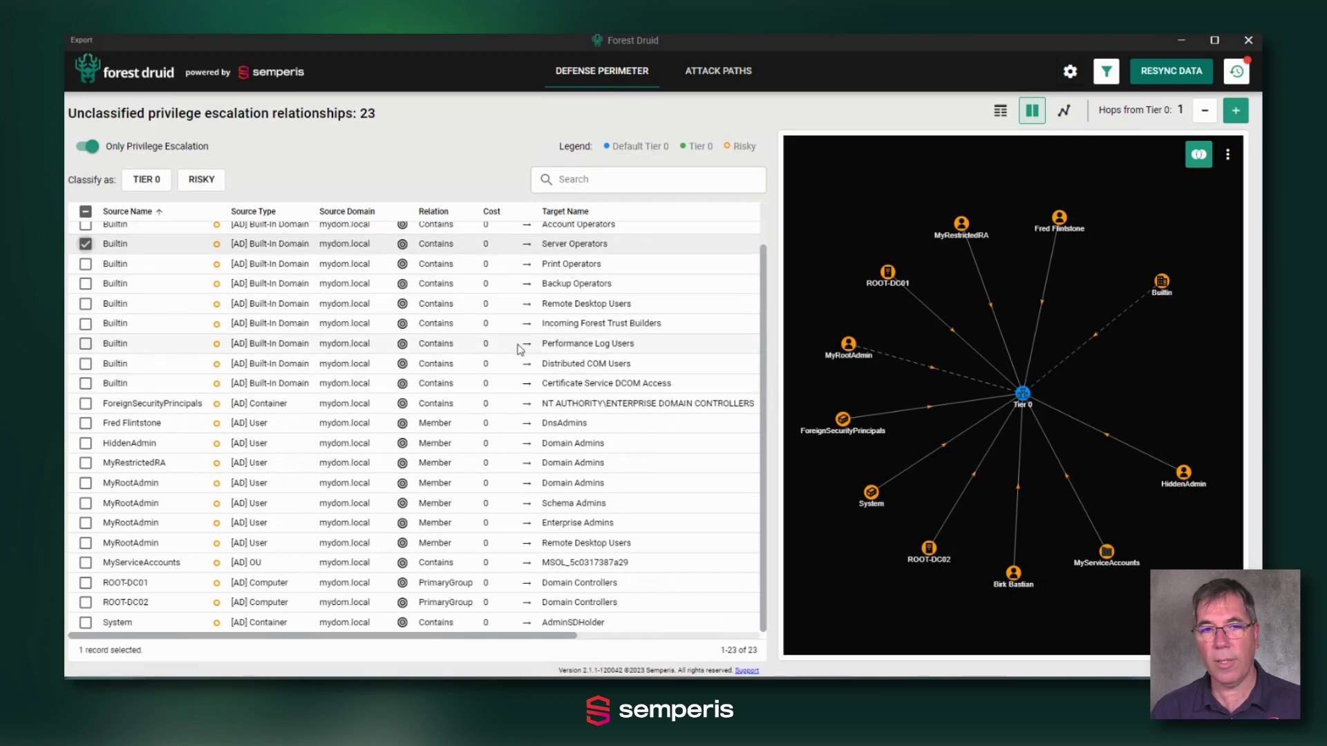
pyautogui.click(144, 181)
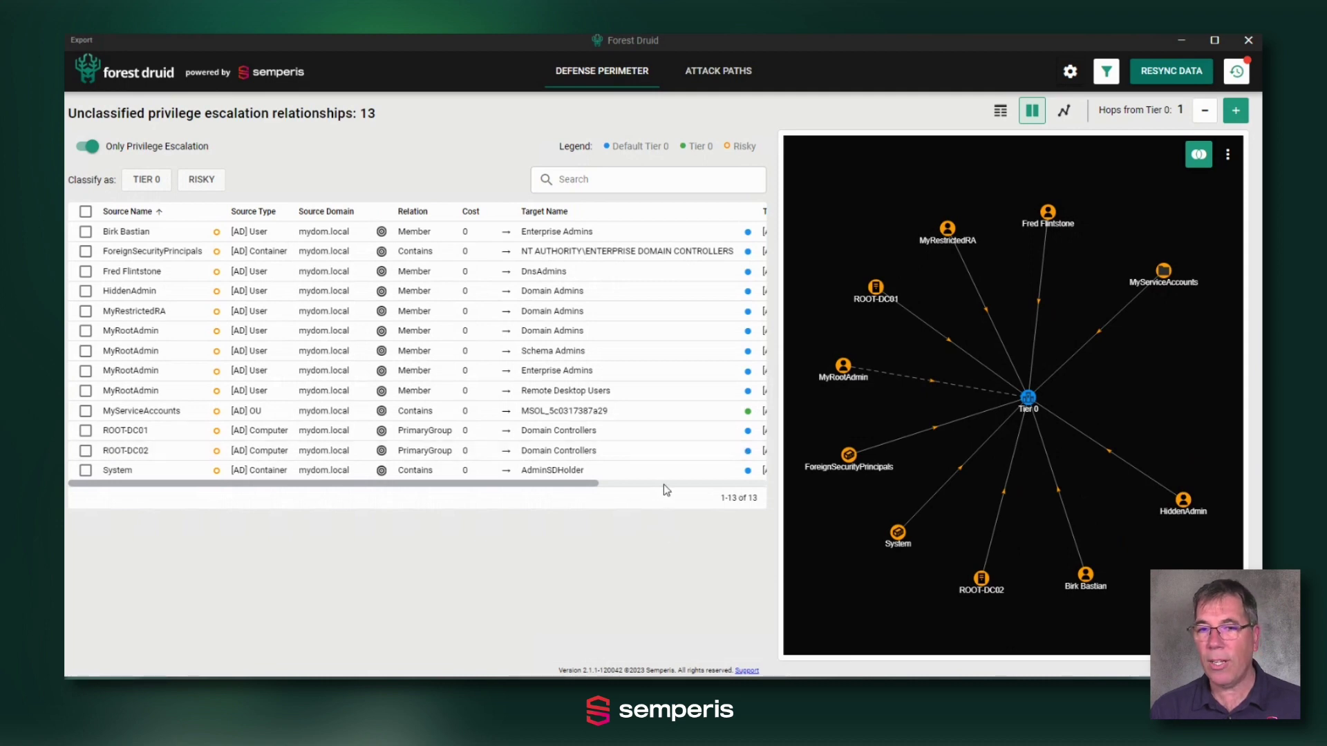
pyautogui.hscroll(3, 663, 484)
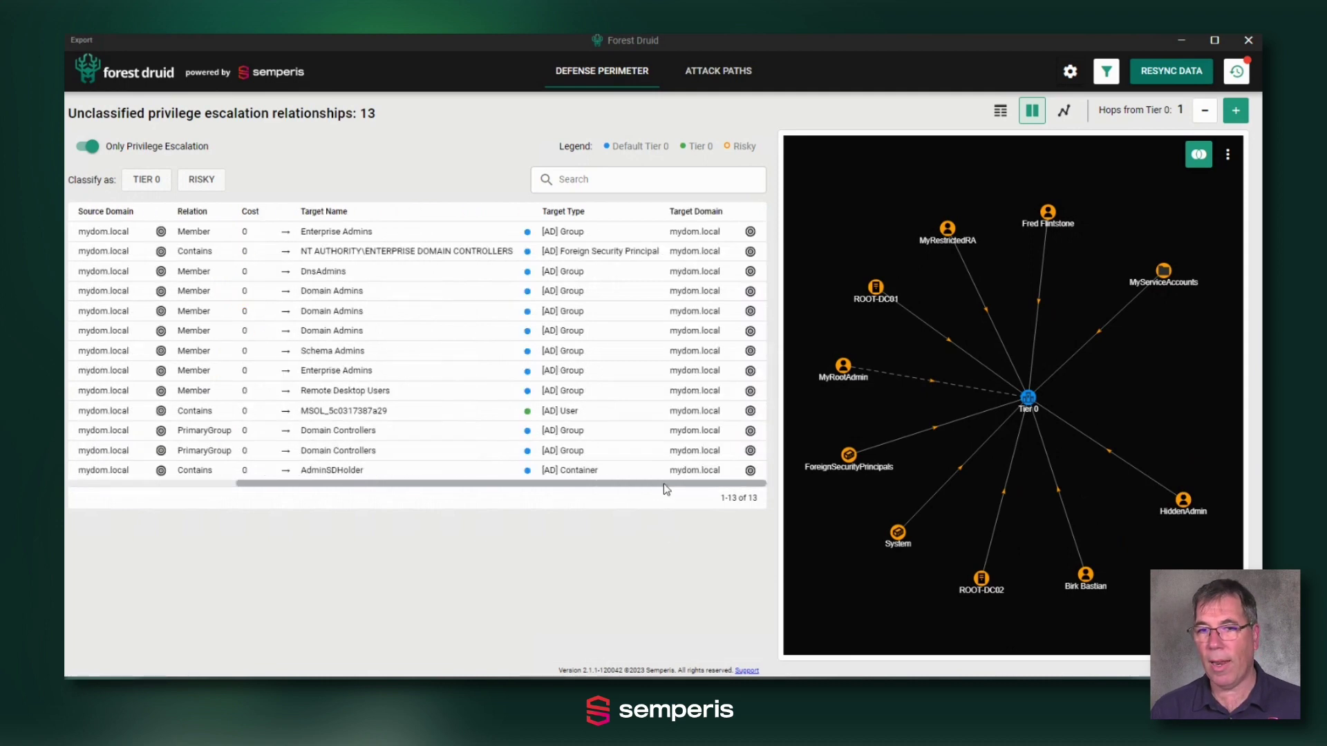
pyautogui.moveTo(665, 489); pyautogui.dragTo(409, 488)
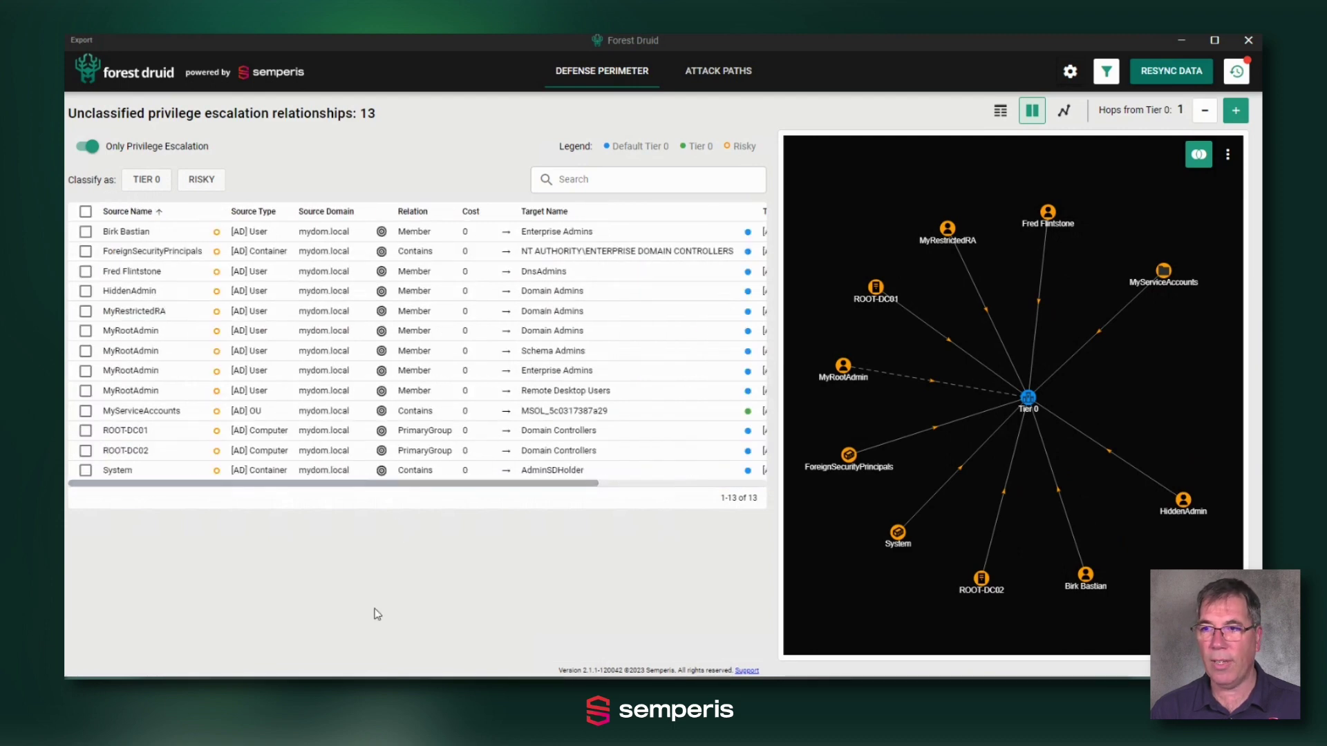